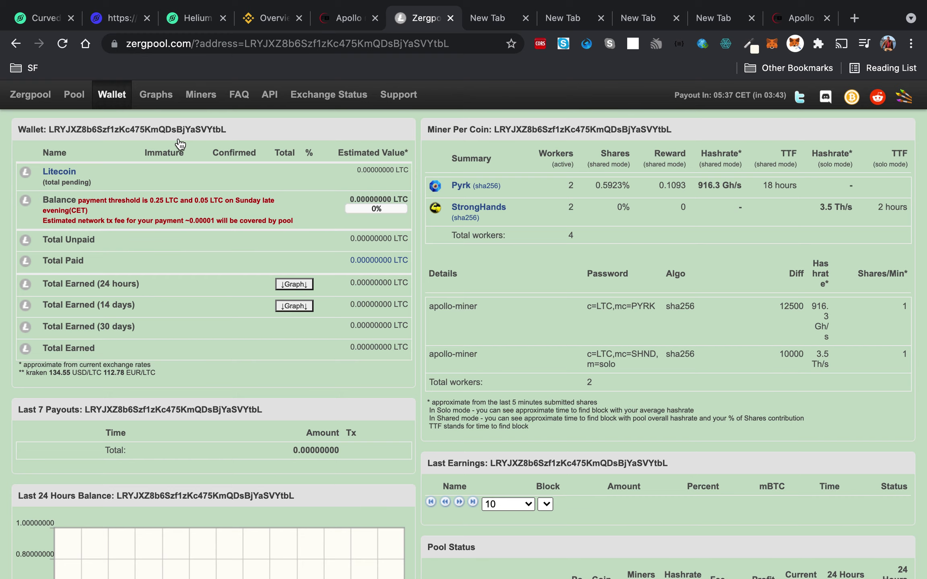
# Review the Zergpool wallet page, and examine the sha256 pool's coin list, found blocks and pool stats
pyautogui.click(119, 95)
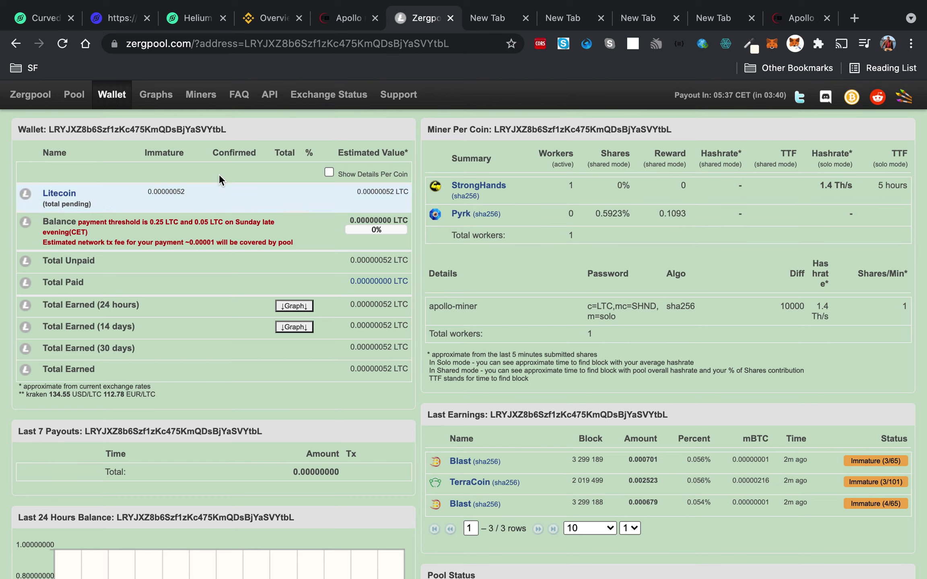
pyautogui.click(74, 97)
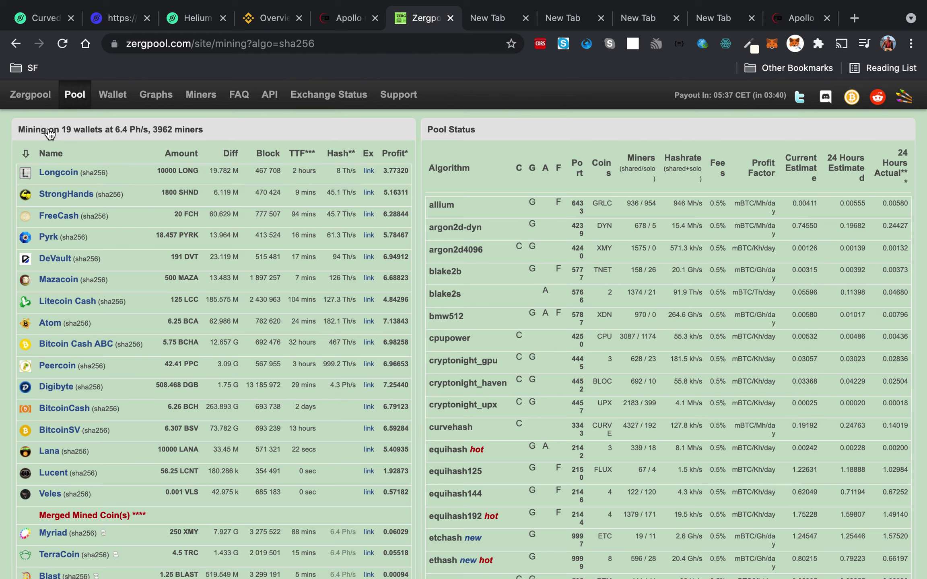
pyautogui.scroll(-1, 114, 246)
pyautogui.scroll(-4, 113, 247)
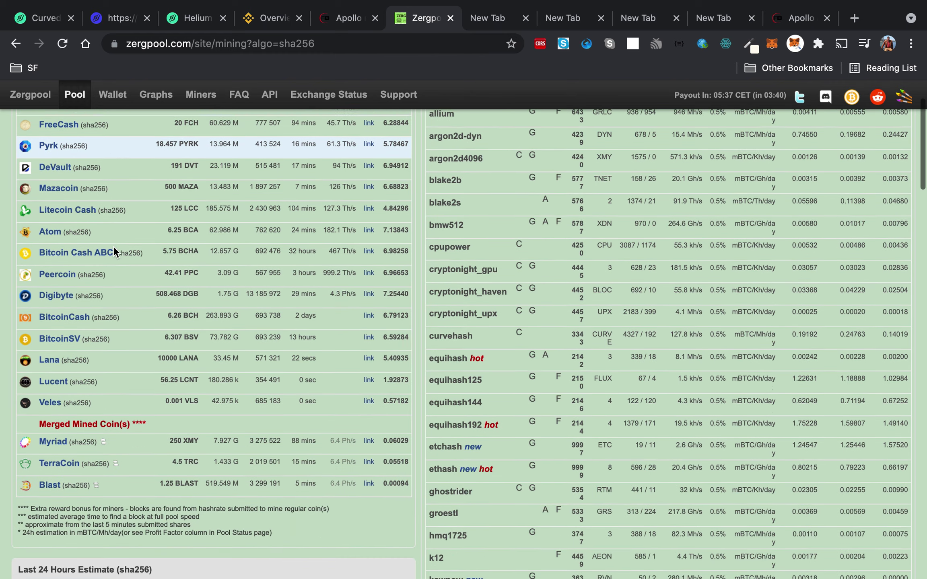
pyautogui.scroll(-15, 106, 385)
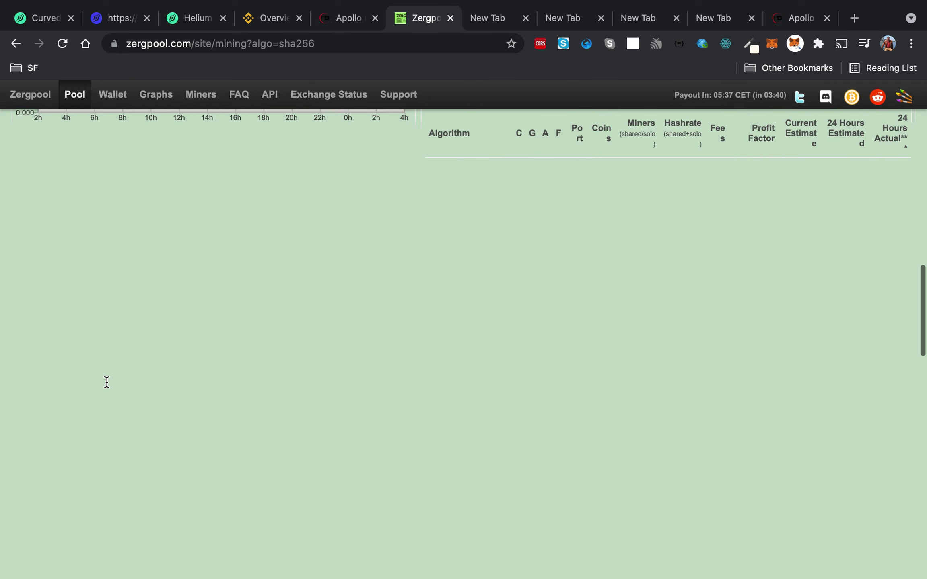
pyautogui.scroll(12, 106, 382)
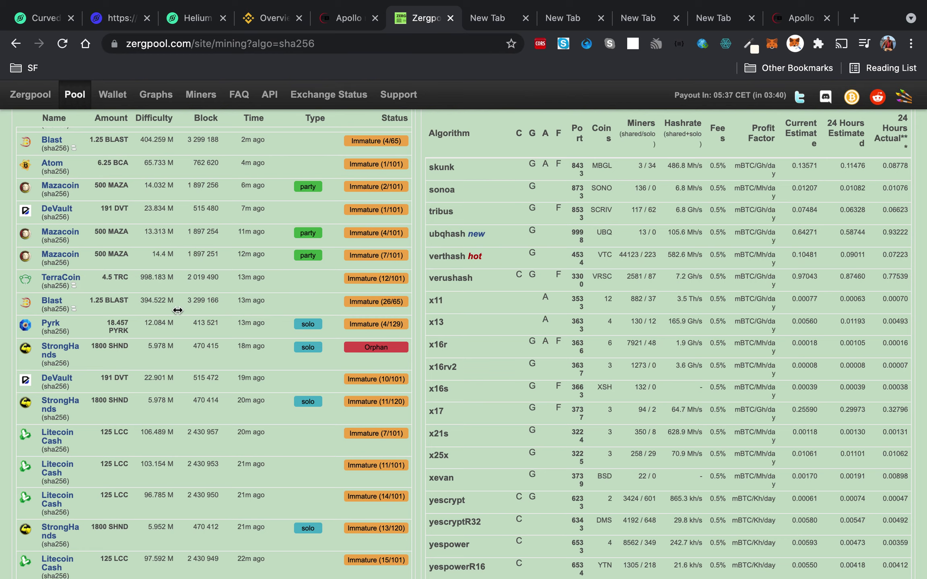
pyautogui.scroll(-10, 178, 314)
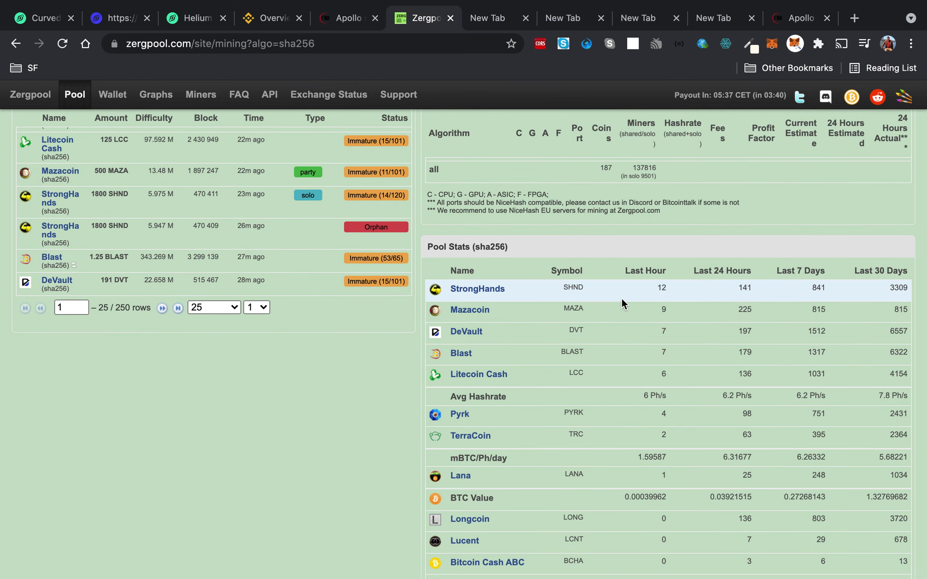
pyautogui.scroll(-1, 621, 297)
pyautogui.scroll(6, 620, 297)
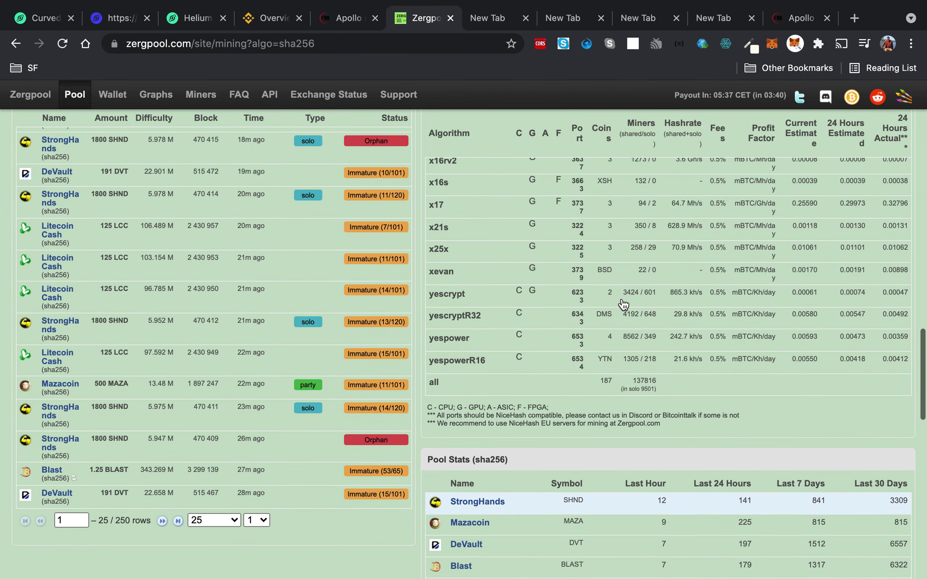
pyautogui.scroll(6, 623, 305)
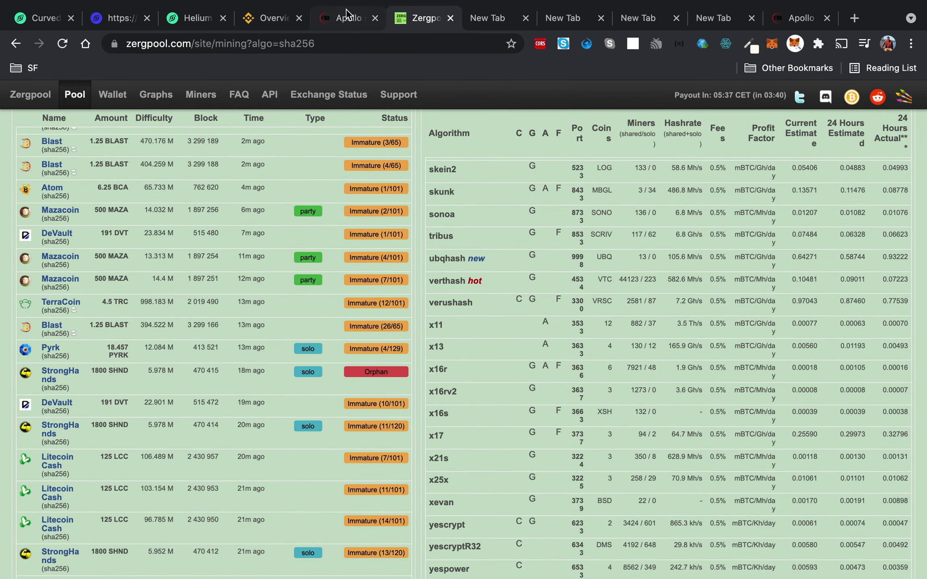
# Switch to the Apollo miner dashboard at 192.168.2.64 and examine its system and network information
pyautogui.click(346, 13)
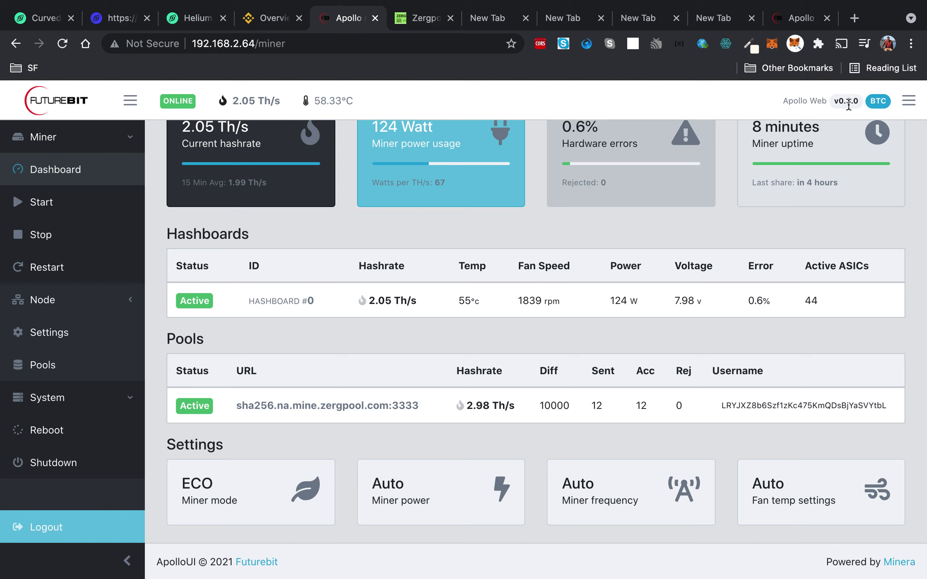
pyautogui.click(910, 100)
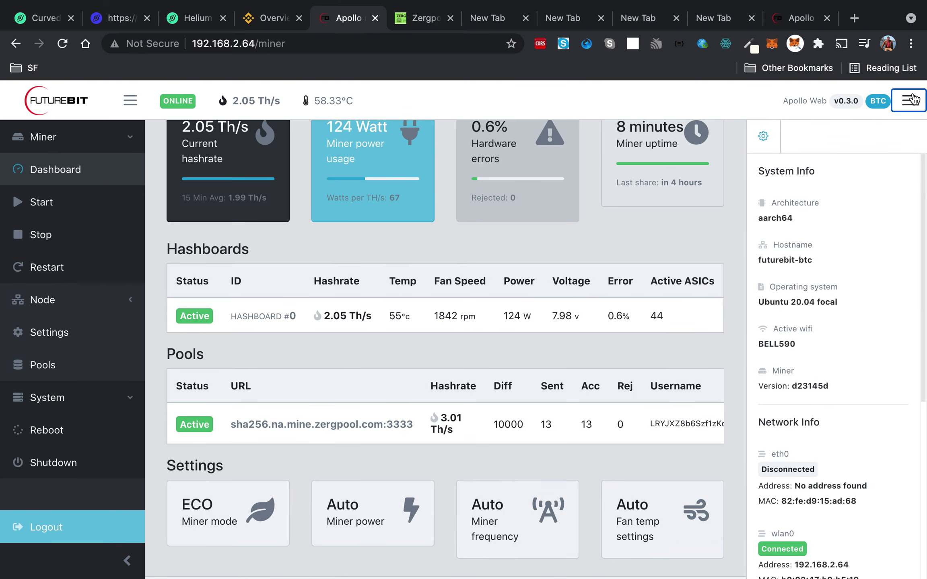
pyautogui.scroll(-2, 846, 371)
pyautogui.scroll(3, 846, 371)
# Start the miner and return to its dashboard with the system info panel hidden
pyautogui.click(74, 206)
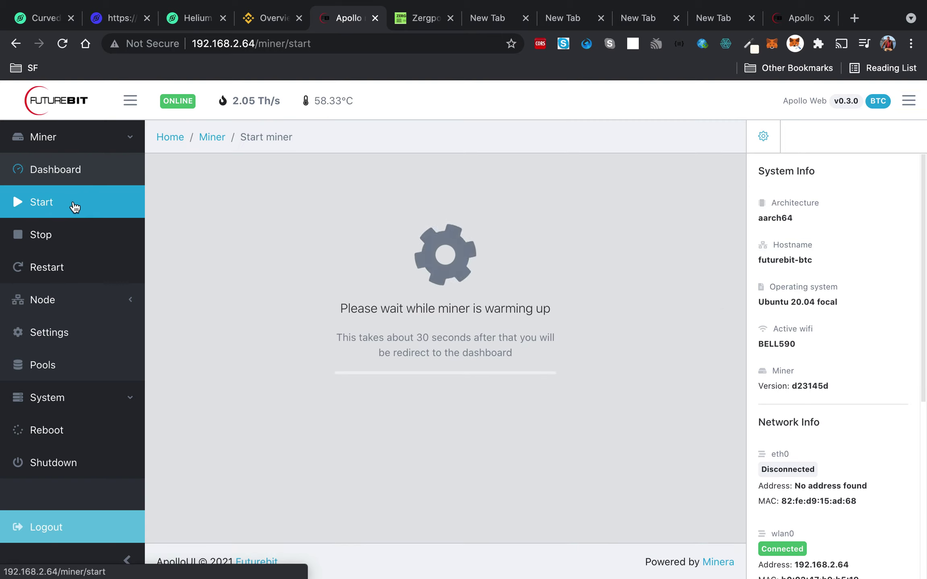
pyautogui.click(69, 171)
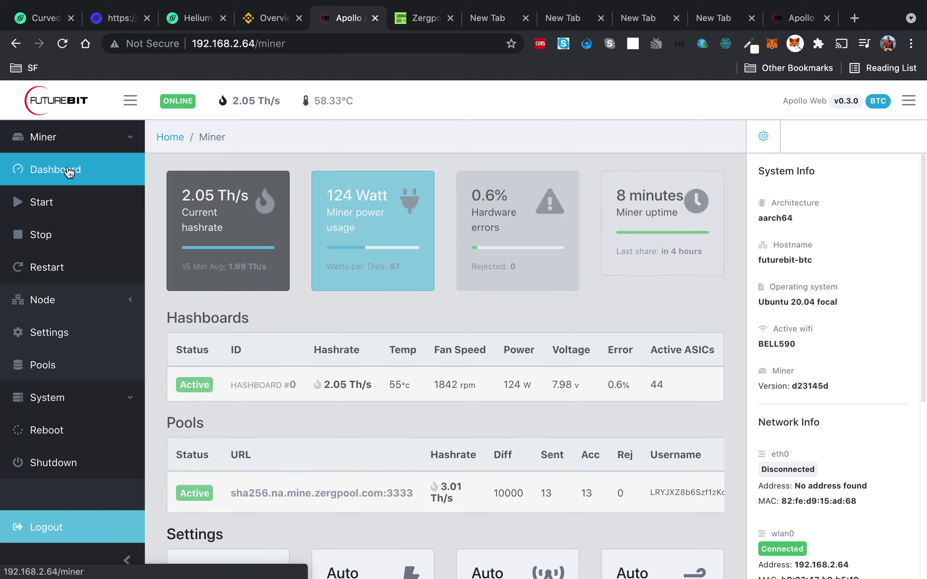
pyautogui.click(906, 99)
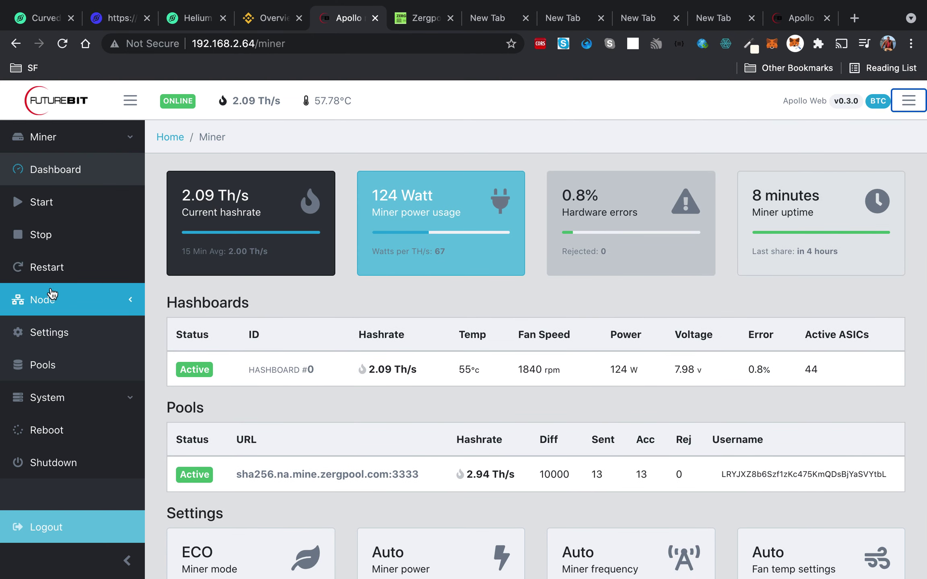
pyautogui.click(47, 148)
pyautogui.click(45, 136)
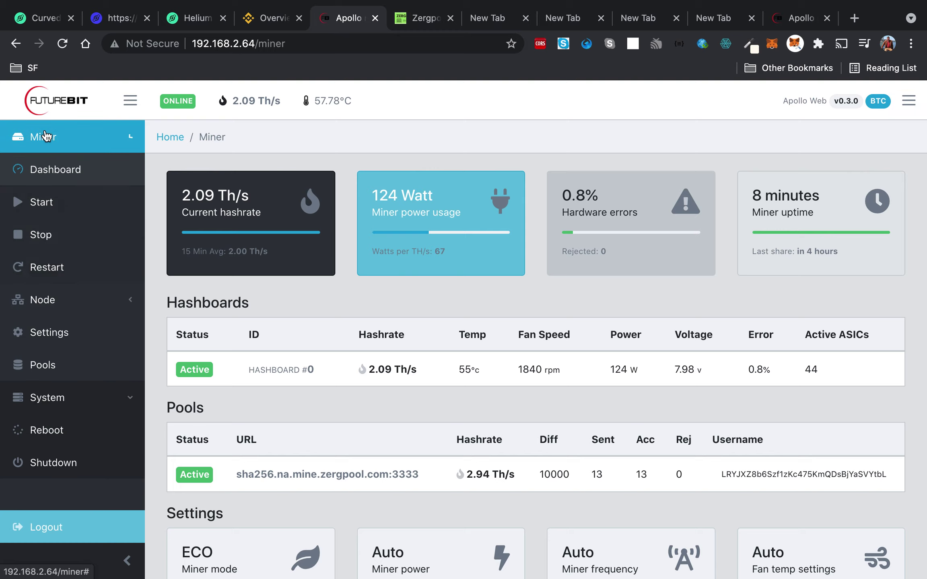
pyautogui.click(48, 170)
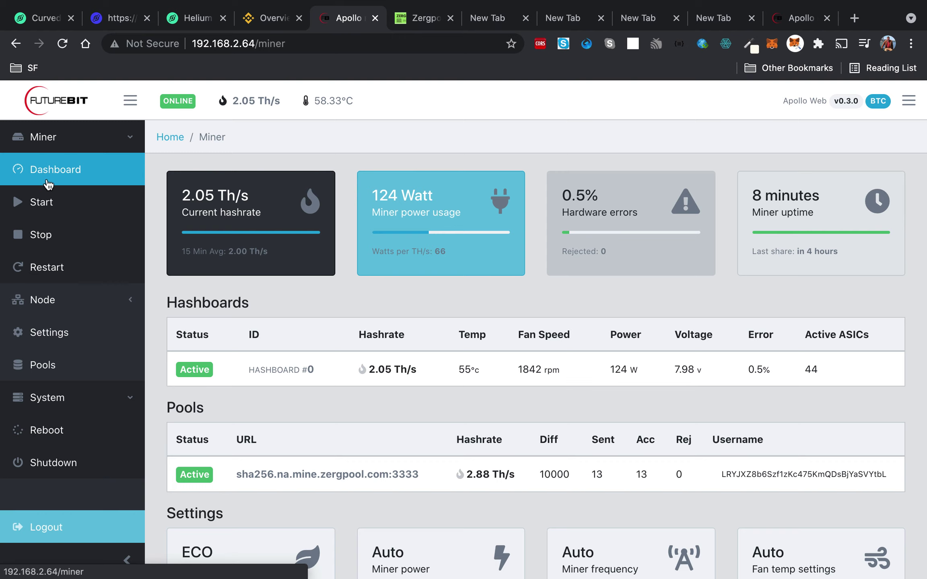
# Examine the Apollo's settings for miner modes, fan speed, WiFi, lockscreen password, layout and backup
pyautogui.click(44, 334)
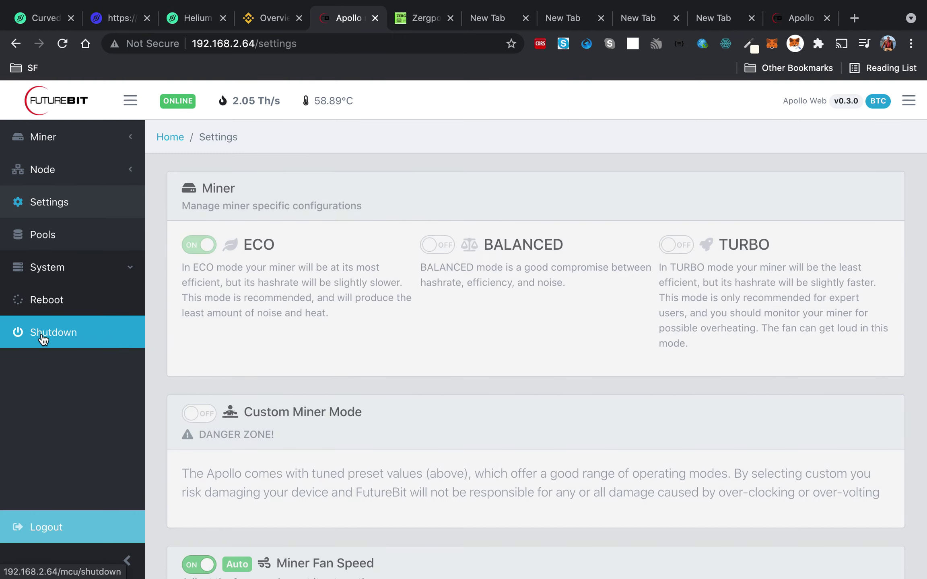
pyautogui.scroll(-1, 655, 363)
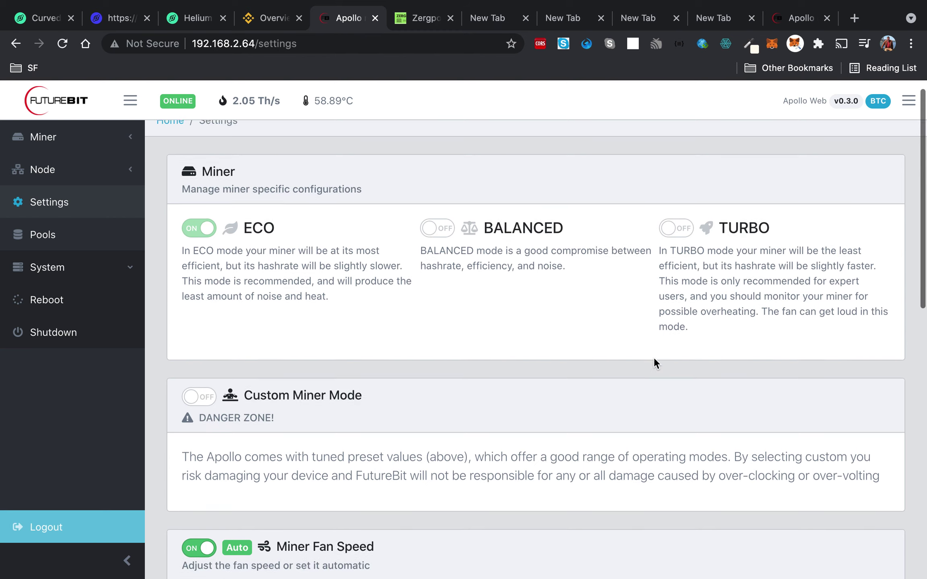
pyautogui.scroll(-8, 653, 362)
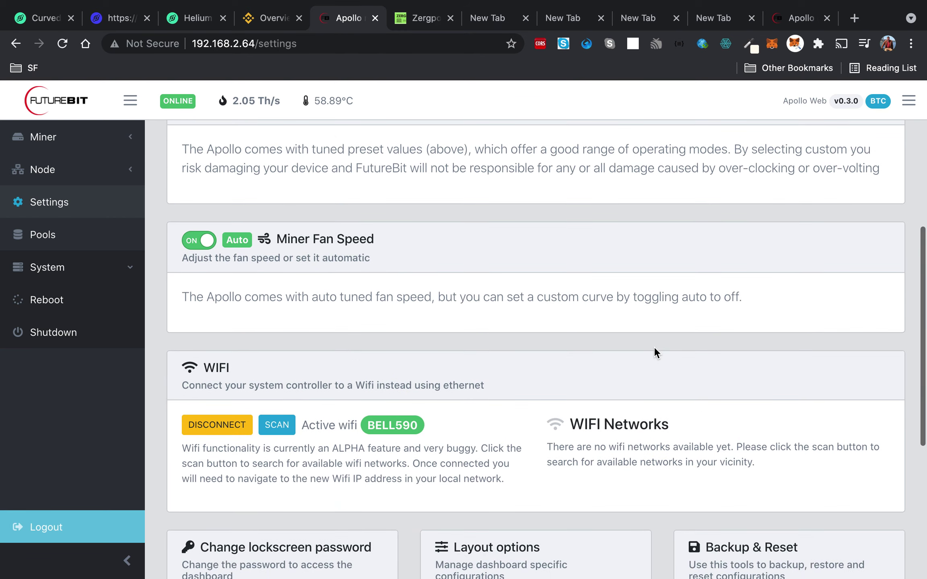
pyautogui.scroll(-7, 654, 349)
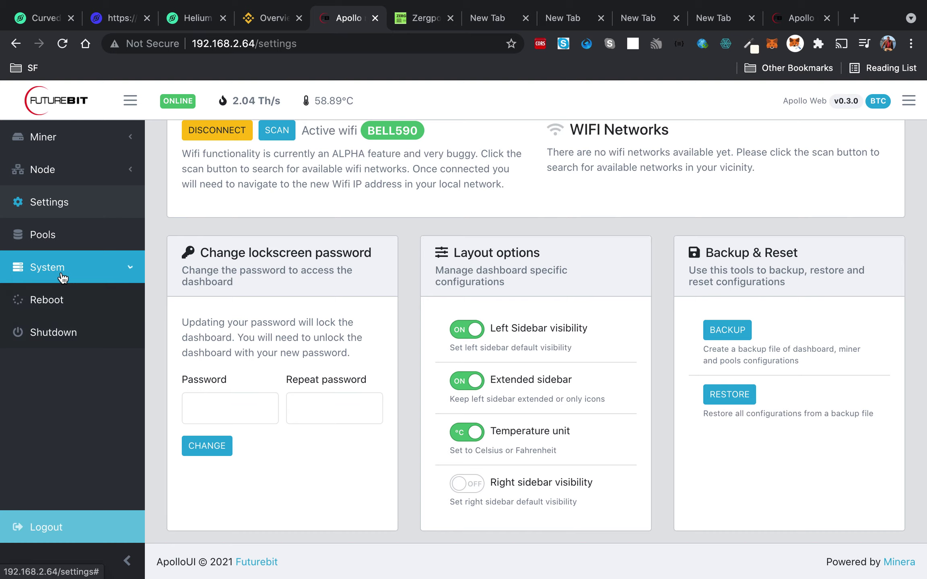
# Review the BTC miner's pool configuration and compare it with the pool list of the futurebit.local miner
pyautogui.click(41, 234)
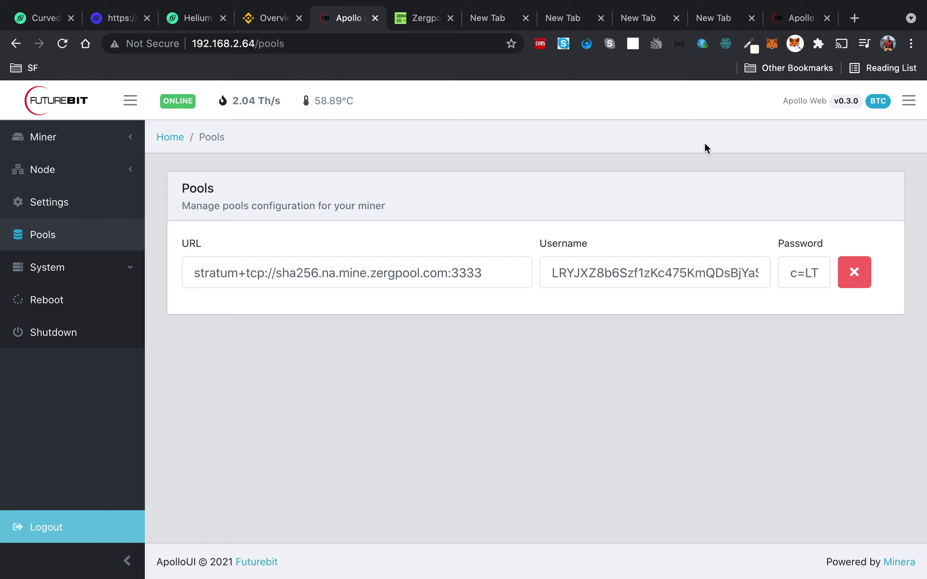
pyautogui.click(786, 18)
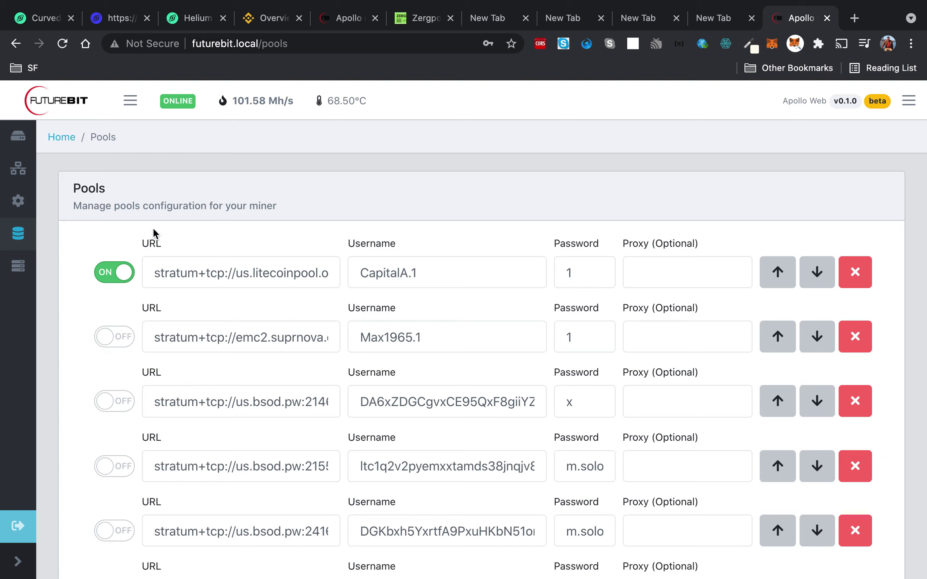
pyautogui.click(333, 25)
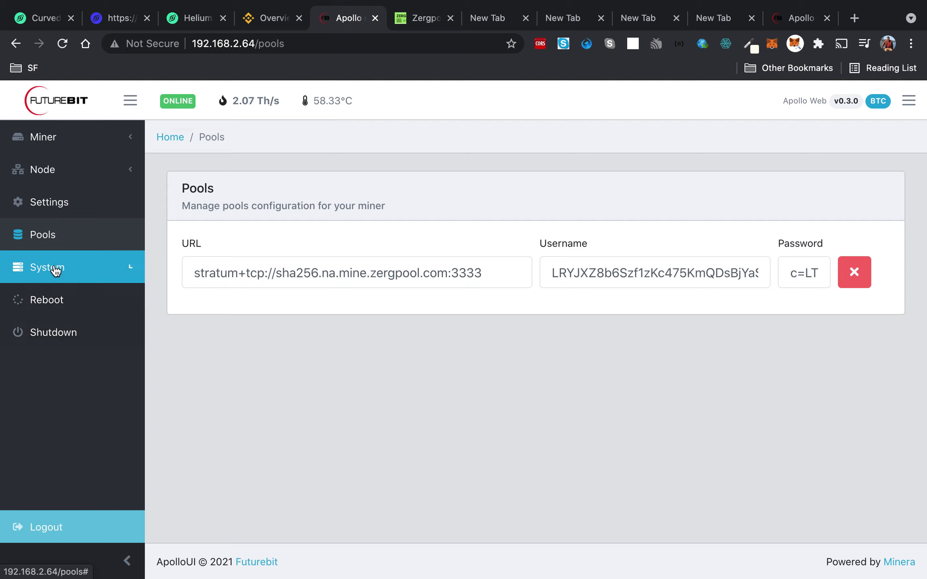
# Look at the BTC miner's settings again and return to the miner dashboard
pyautogui.click(61, 202)
pyautogui.click(54, 140)
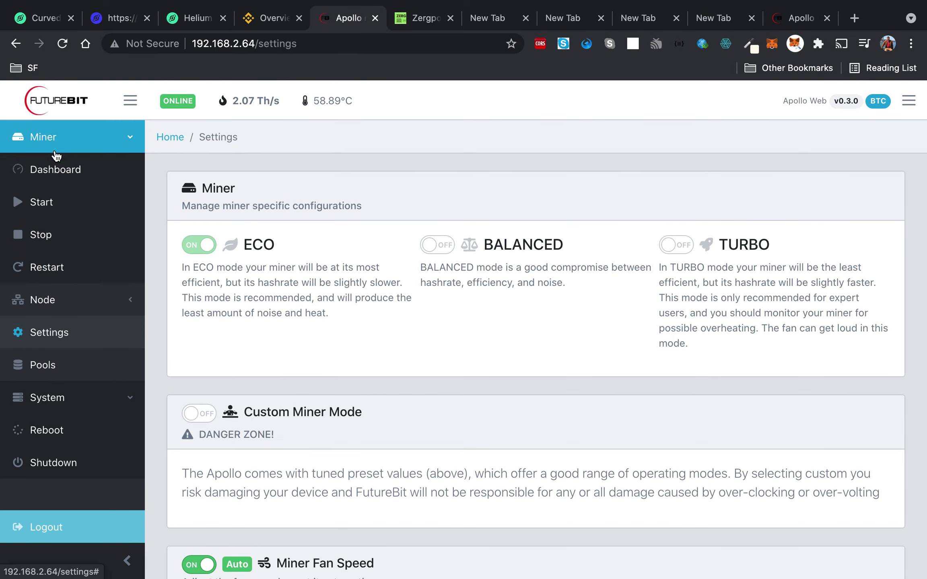
pyautogui.click(55, 171)
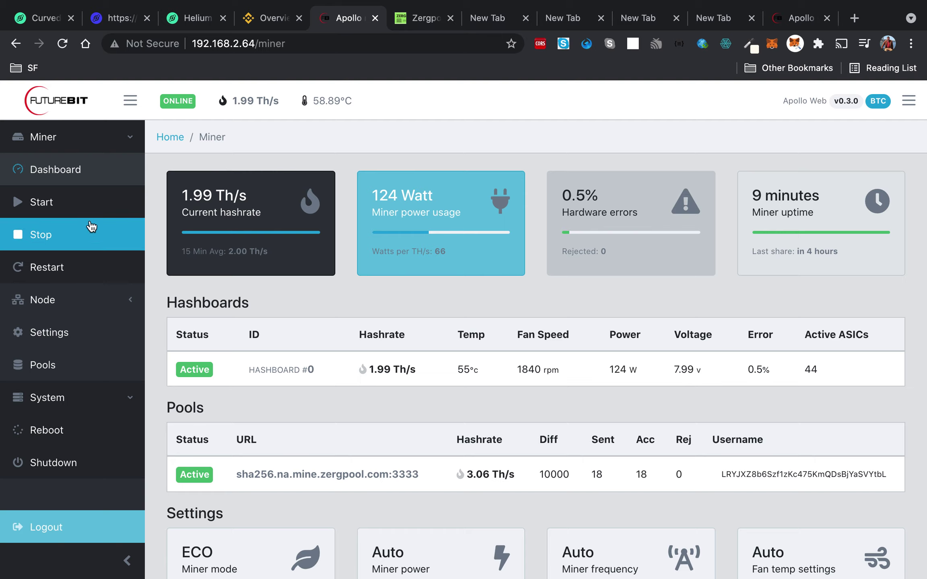
# Open the node dashboard and start the node
pyautogui.click(68, 301)
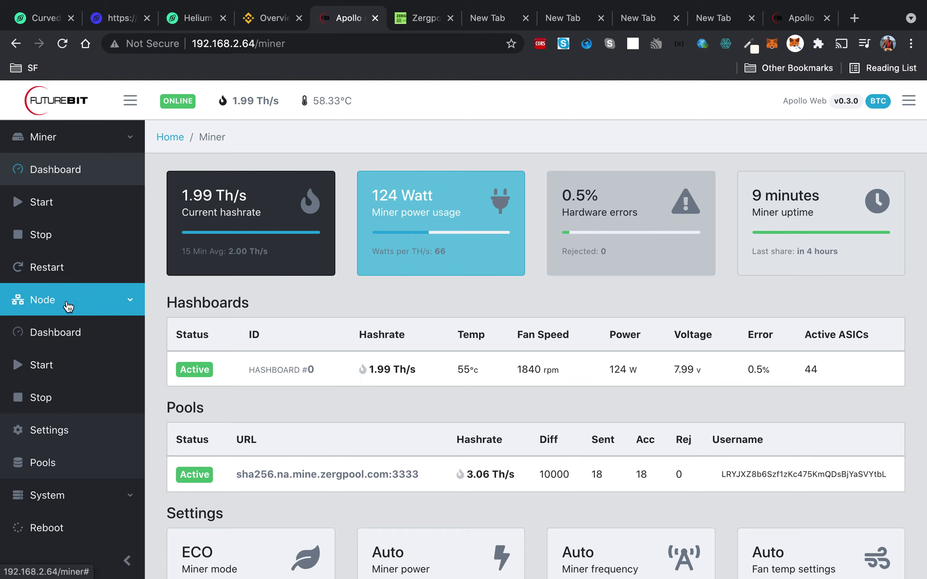
pyautogui.click(69, 331)
pyautogui.click(534, 393)
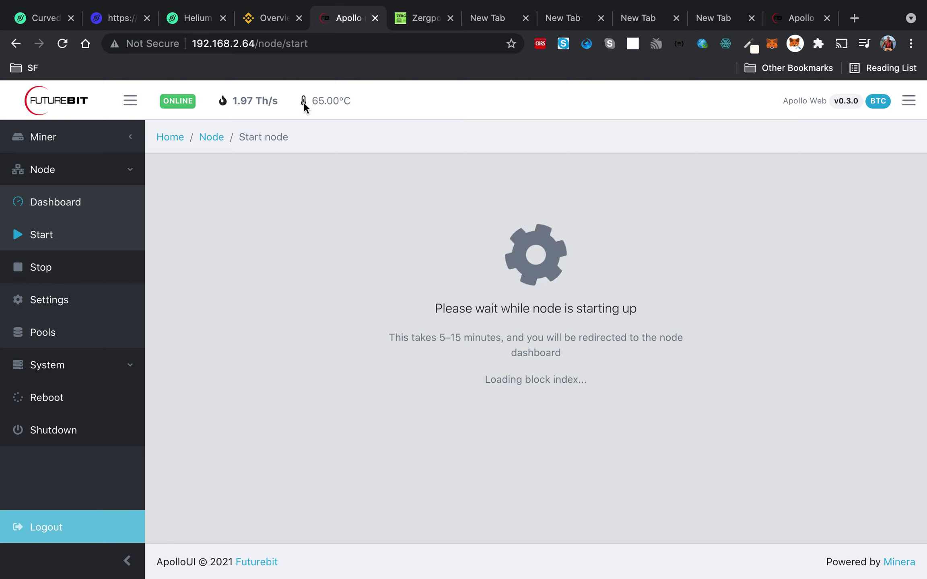
# Examine the node's system utilization in the system info panel, then hide it and review sync progress and connections
pyautogui.click(913, 106)
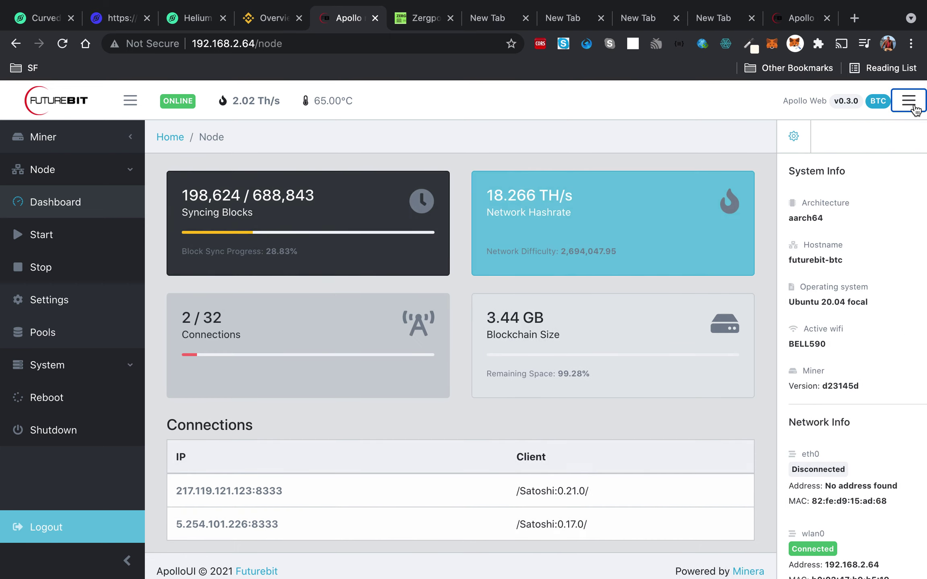
pyautogui.scroll(-5, 909, 299)
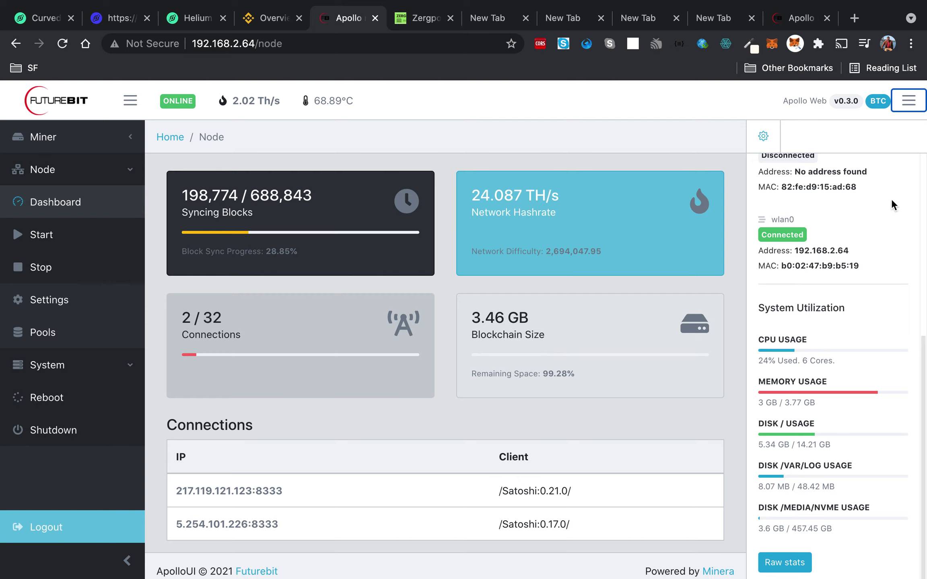
pyautogui.click(908, 101)
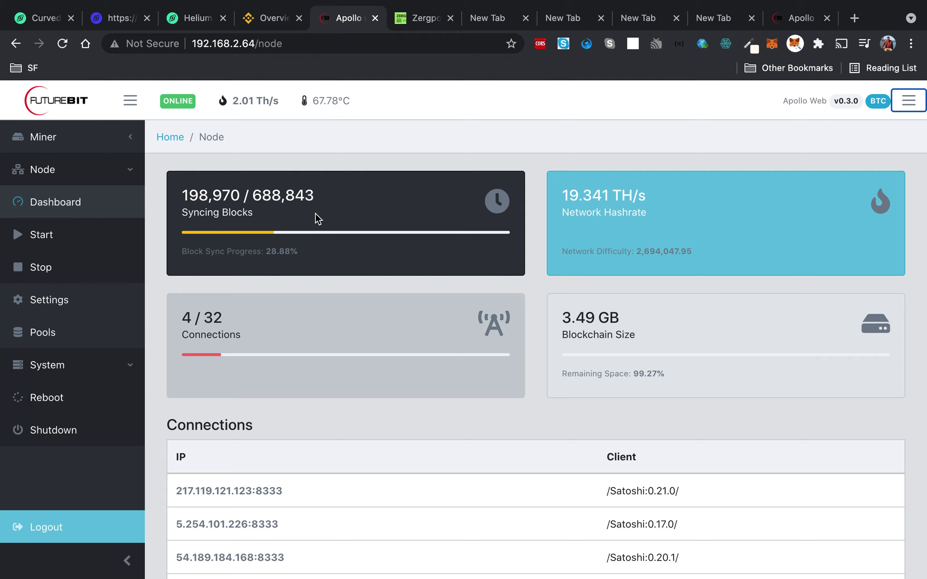
pyautogui.scroll(-3, 633, 223)
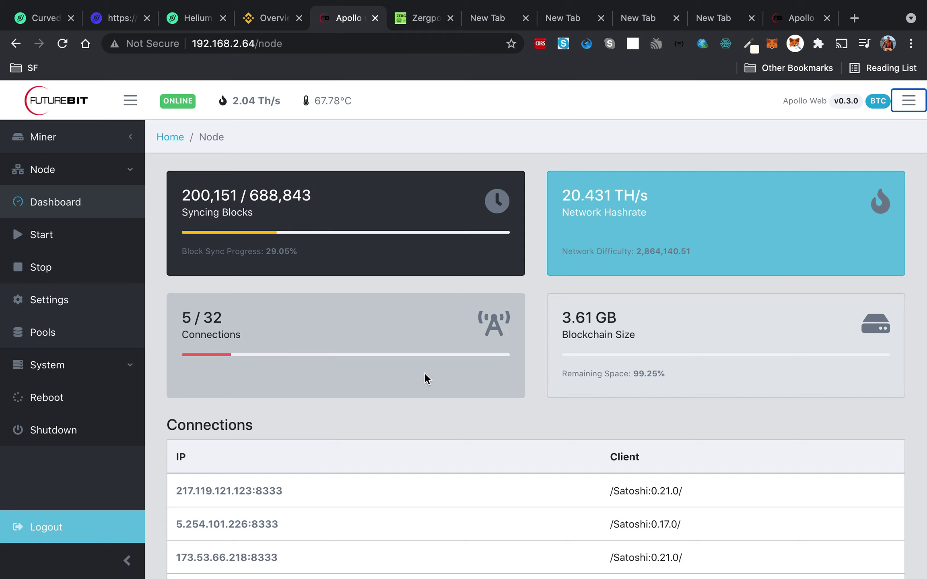
# Switch to Zergpool and check the wallet's balance, active workers and last earnings
pyautogui.click(420, 20)
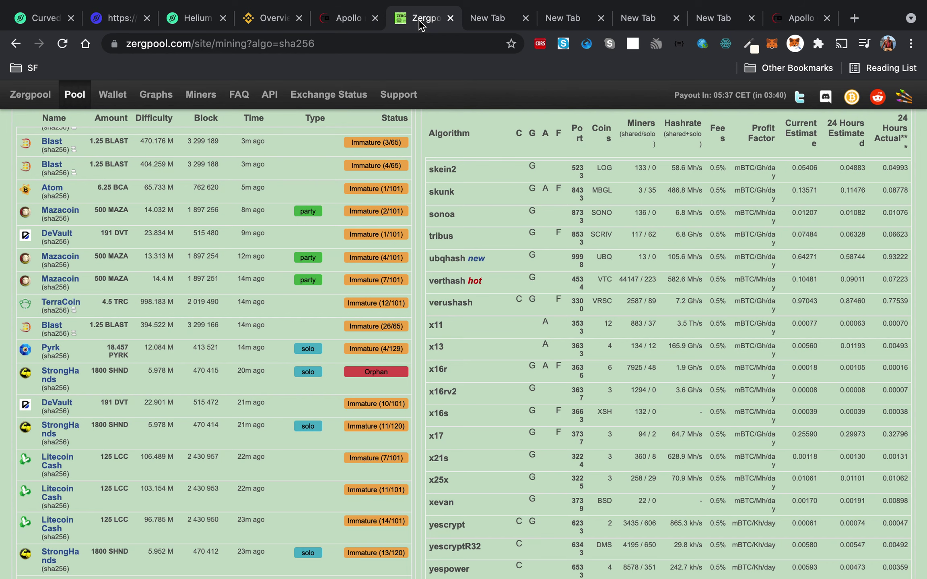
pyautogui.click(123, 96)
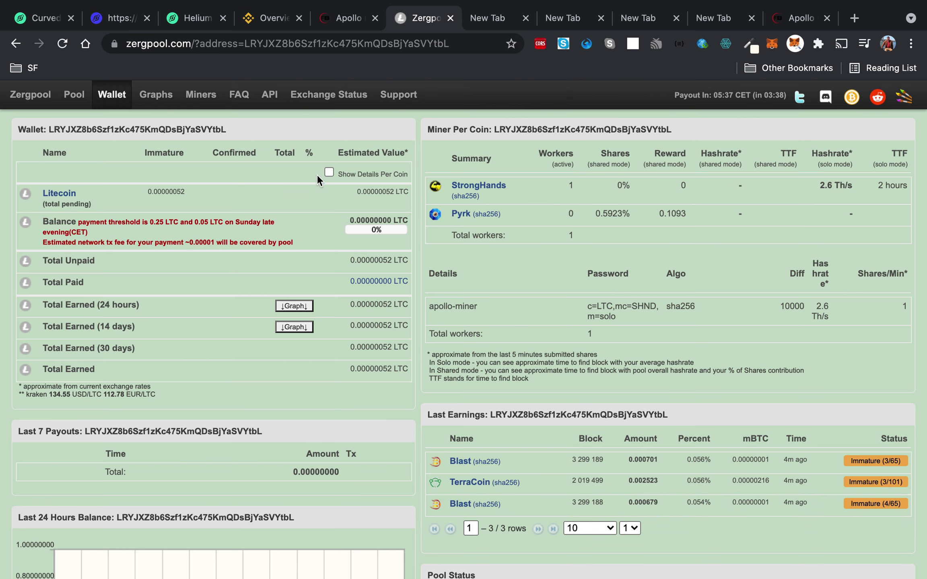
# Switch back to the Apollo, review the node's sync progress and connections, and check the miner dashboard
pyautogui.click(333, 18)
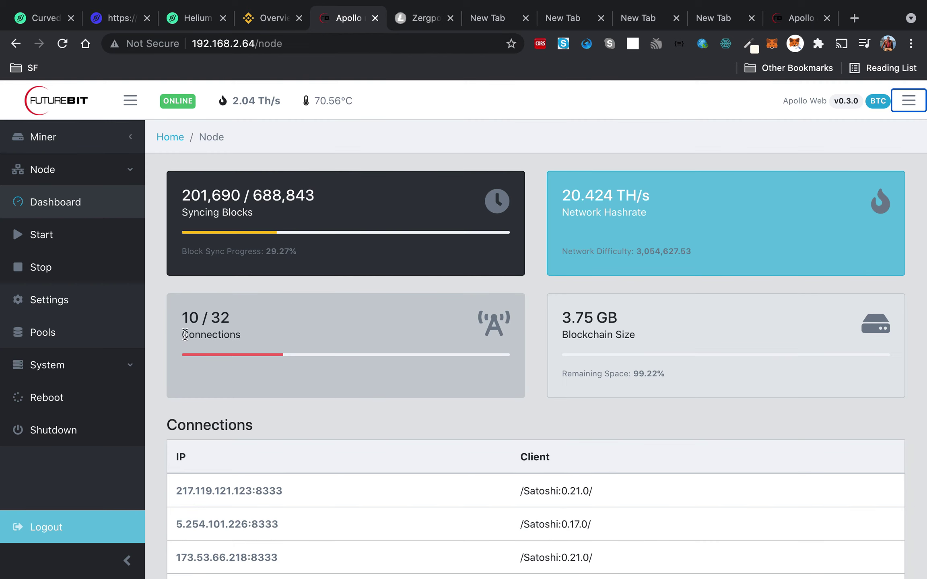
pyautogui.scroll(-5, 287, 455)
pyautogui.scroll(5, 287, 455)
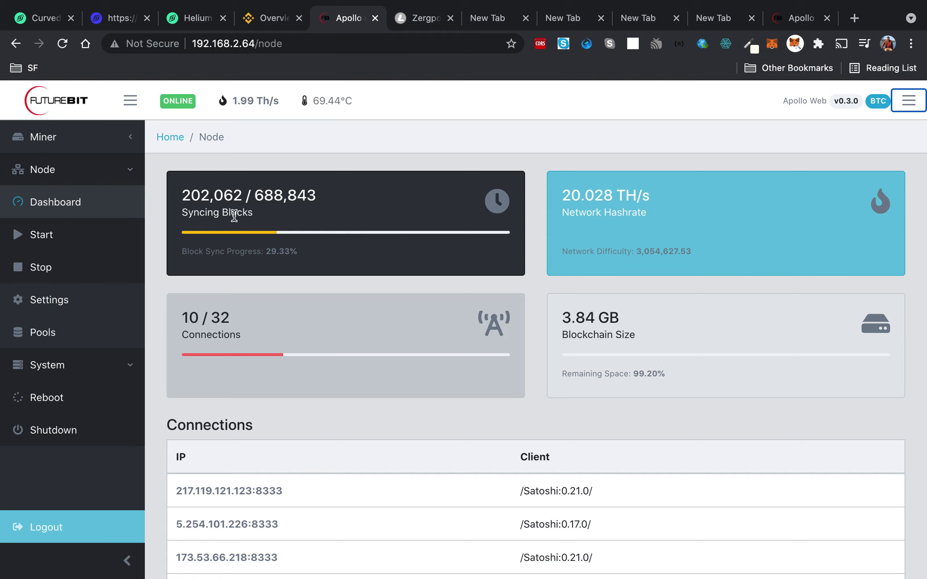
pyautogui.click(71, 146)
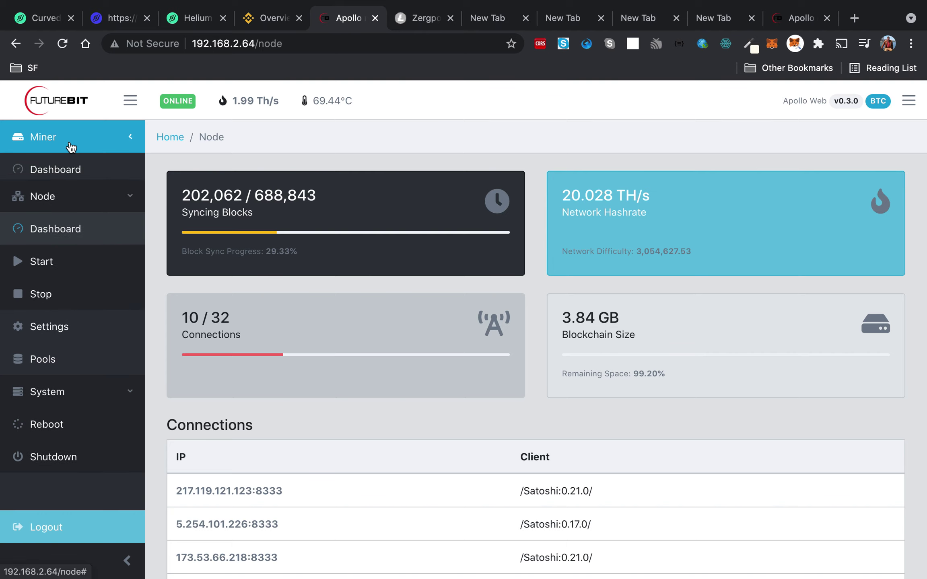
pyautogui.click(67, 170)
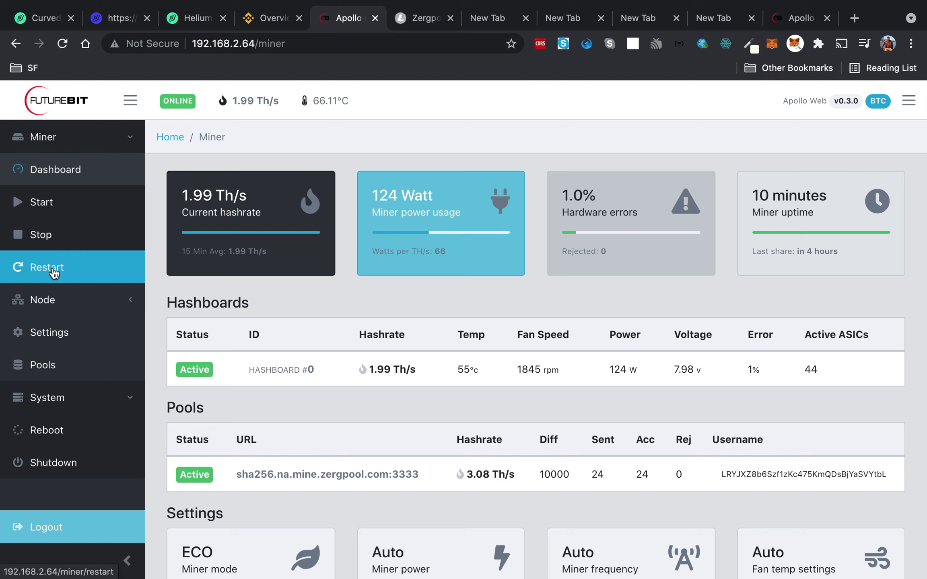
# Return to the node dashboard and stop the node
pyautogui.click(49, 307)
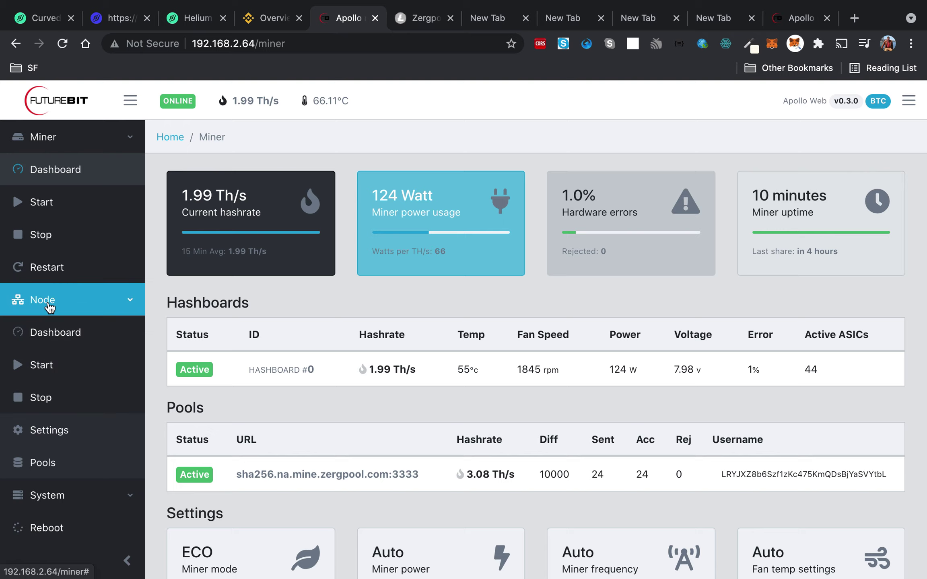
pyautogui.click(53, 338)
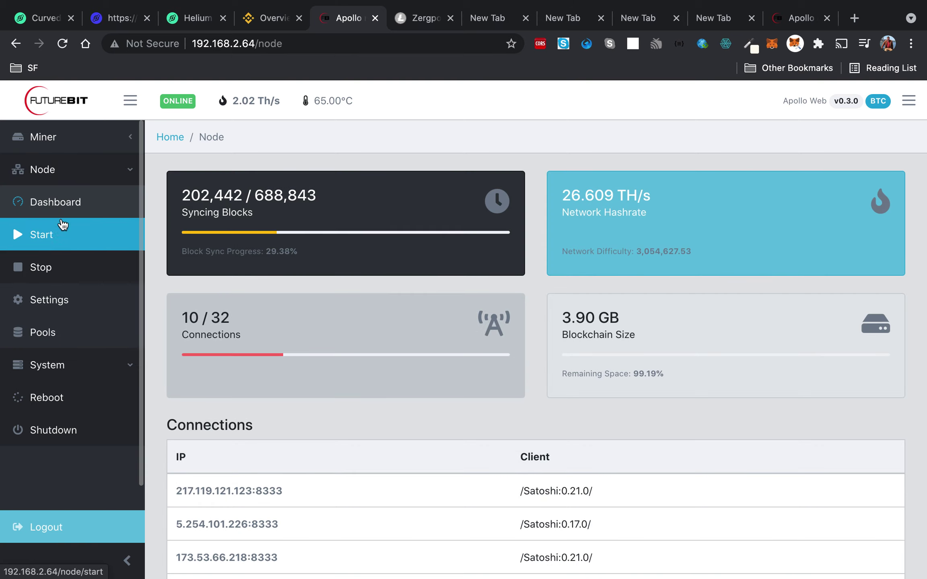
pyautogui.click(58, 268)
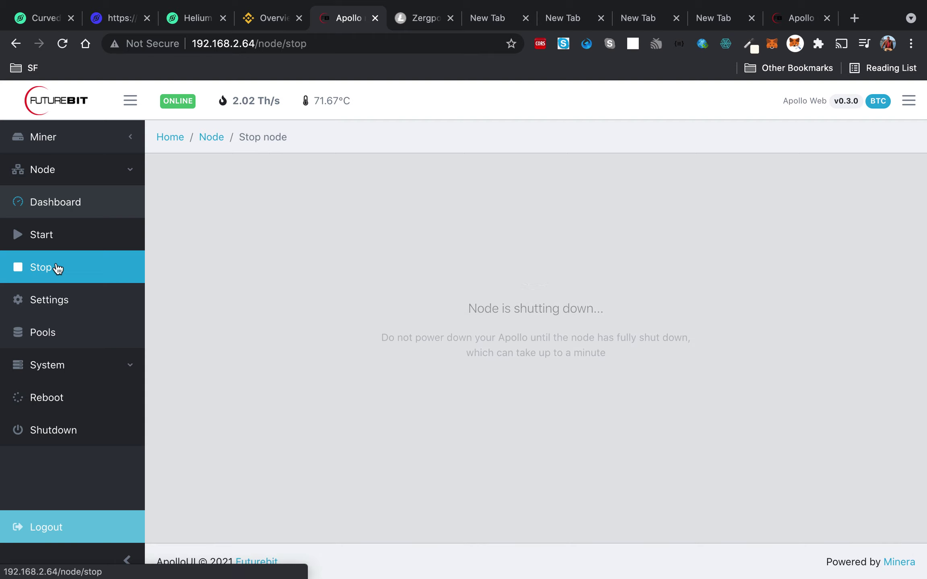